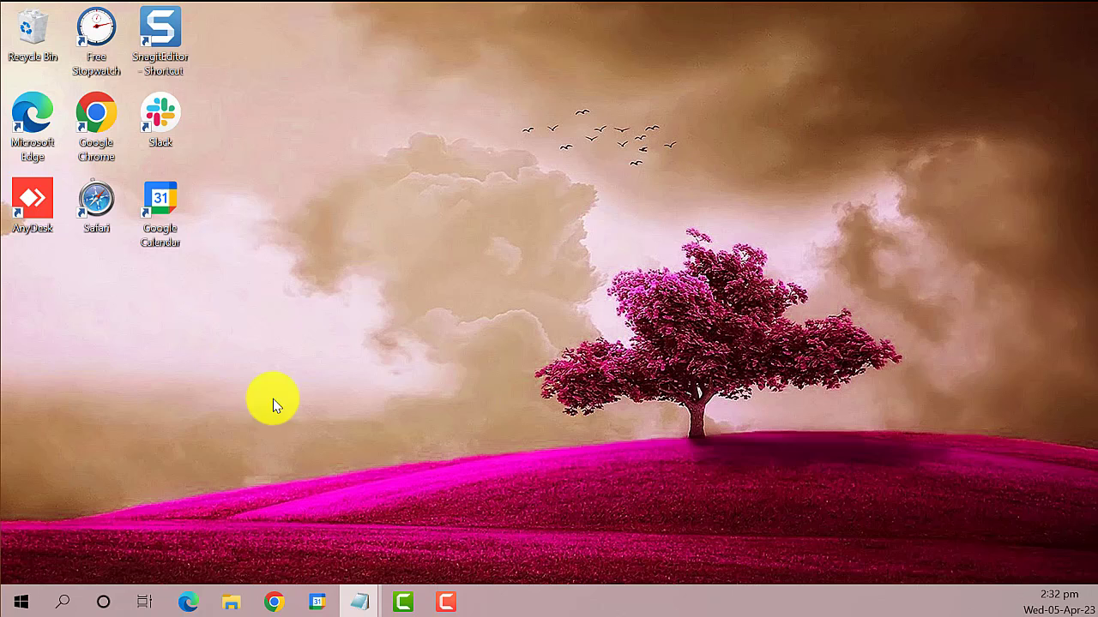
# Search Windows for "services" and open the Services app
pyautogui.click(62, 605)
pyautogui.click(61, 605)
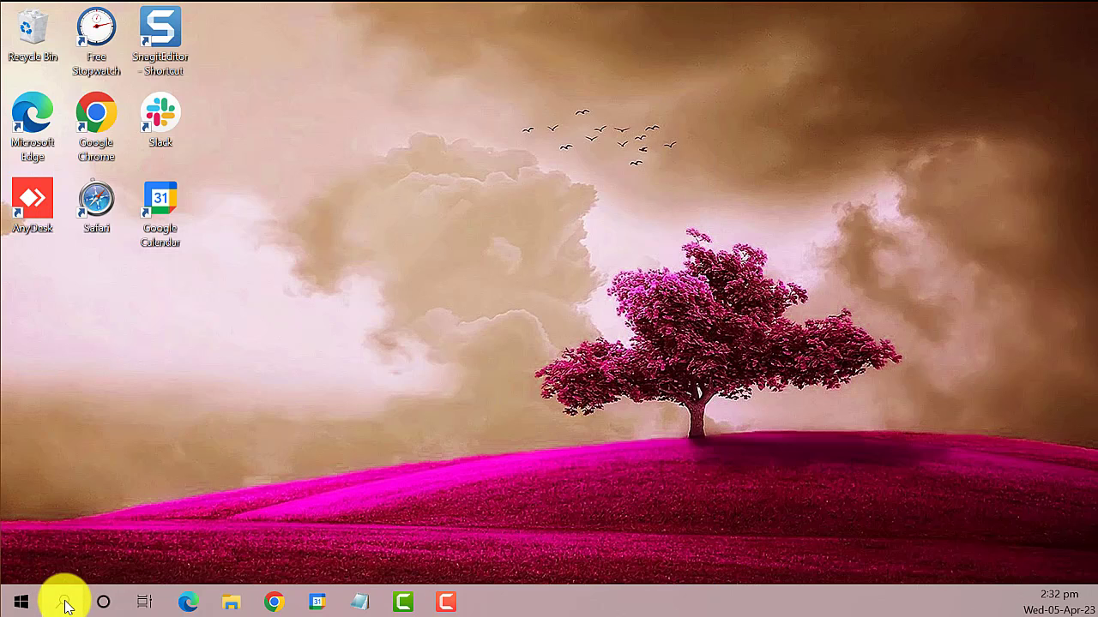
pyautogui.click(64, 603)
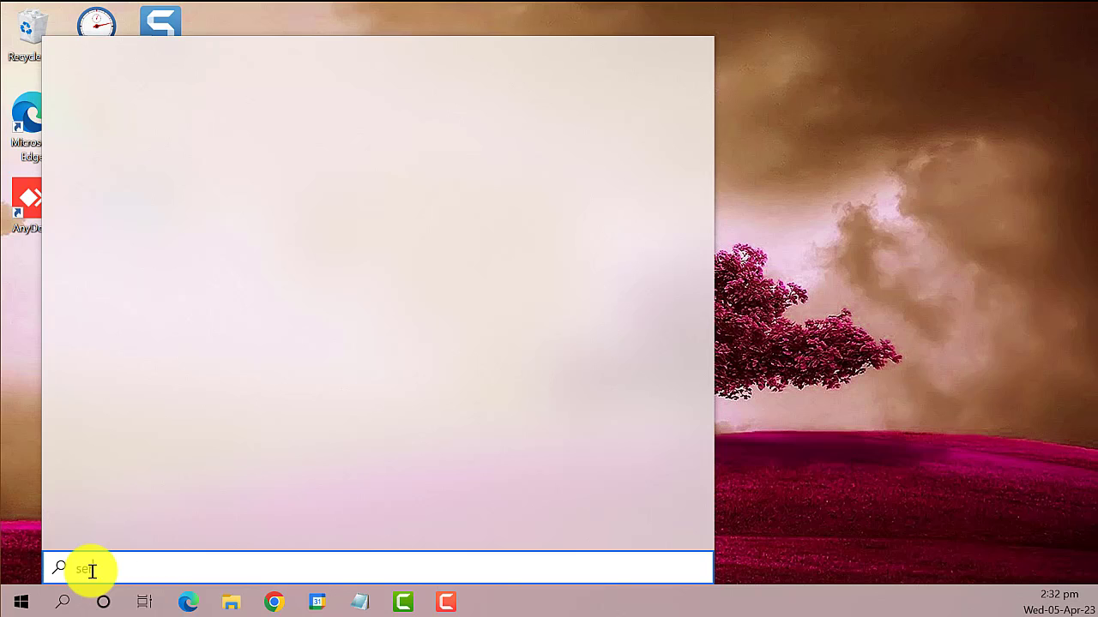
pyautogui.write('services')
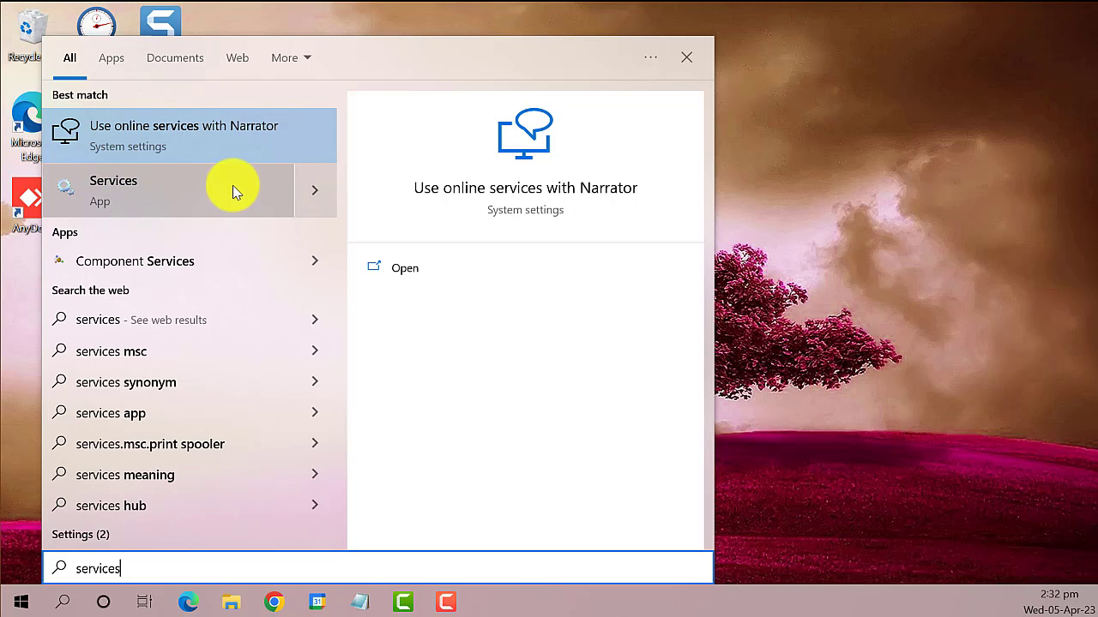
pyautogui.click(135, 184)
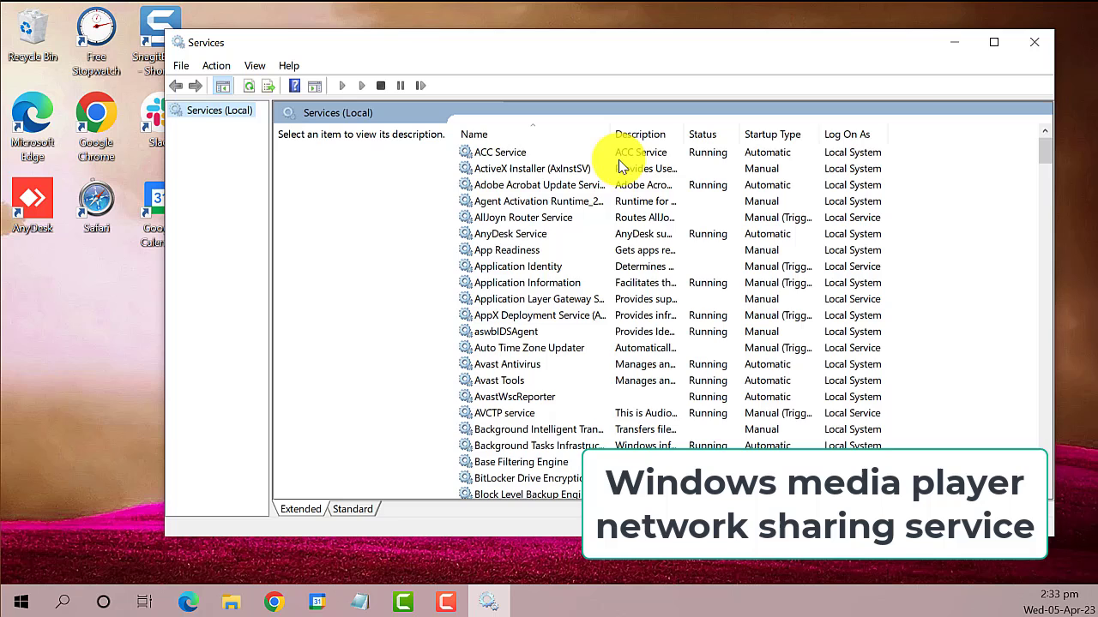
# Find the Windows Media Player Network Sharing Service in the services list and open its properties
pyautogui.scroll(-6, 620, 159)
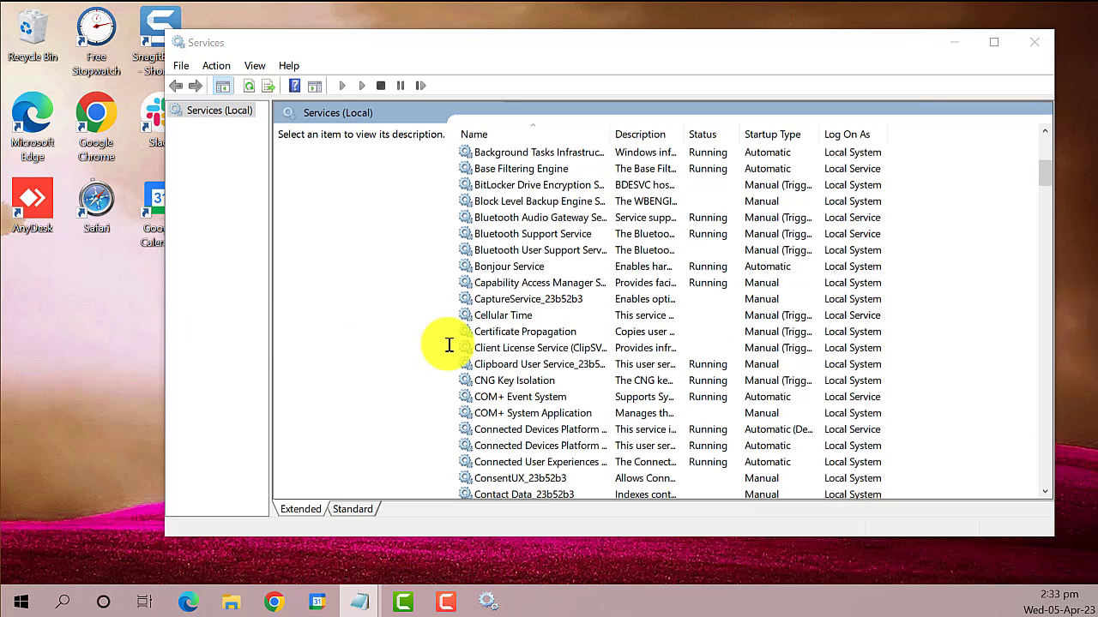
pyautogui.scroll(-11, 558, 335)
pyautogui.moveTo(1056, 245); pyautogui.dragTo(1036, 453)
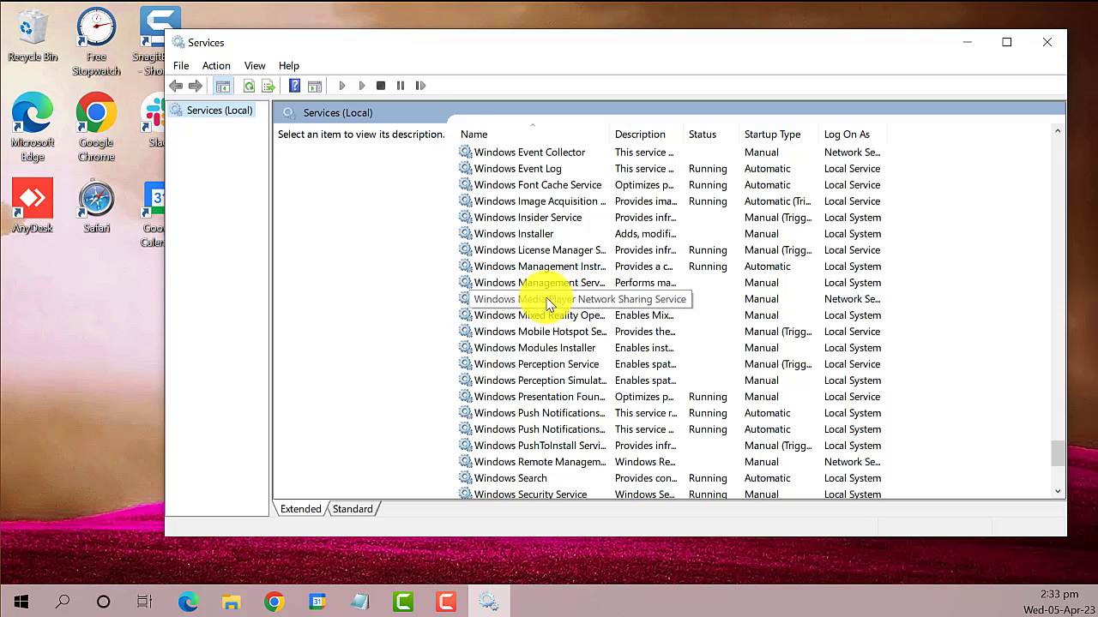
pyautogui.click(502, 300)
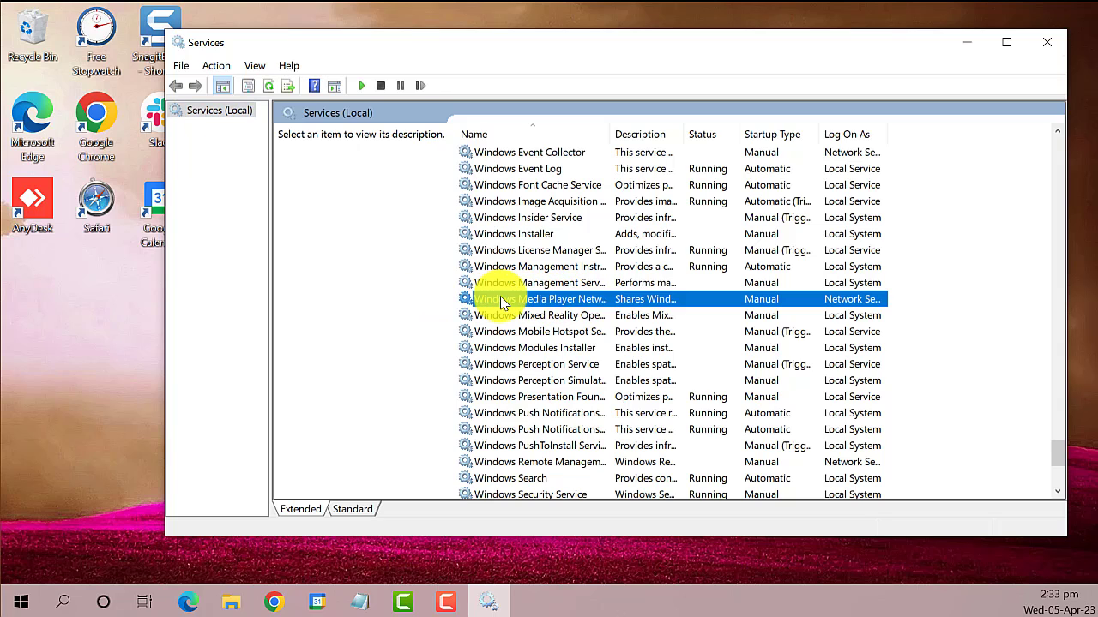
pyautogui.doubleClick(502, 299)
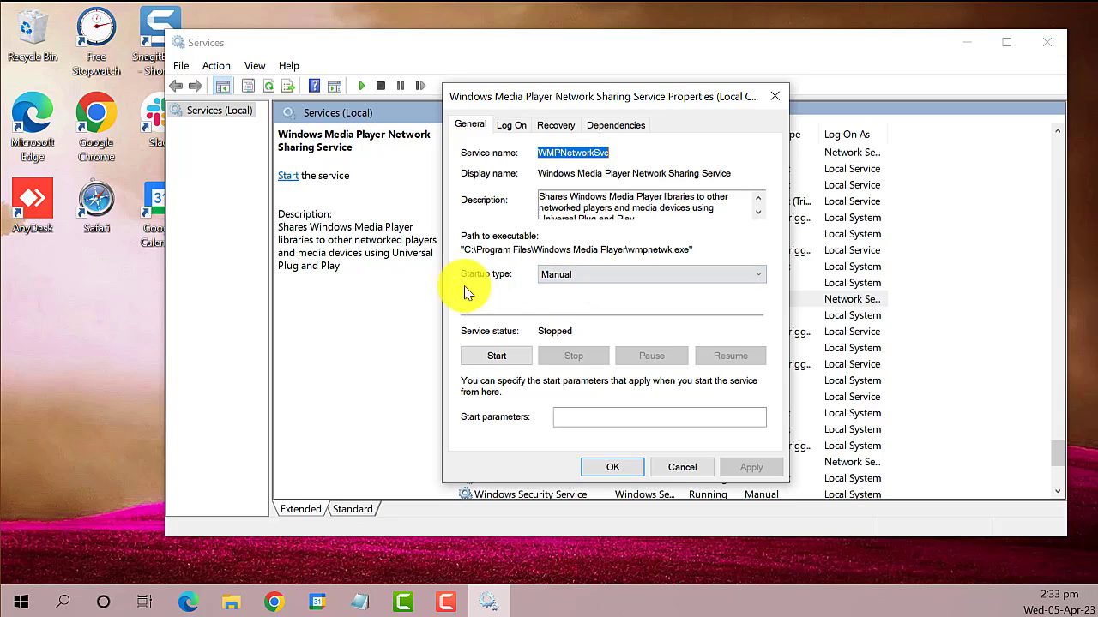
# Set the sharing service's startup type to Disabled and start the service, applying the changes before closing Services
pyautogui.click(583, 276)
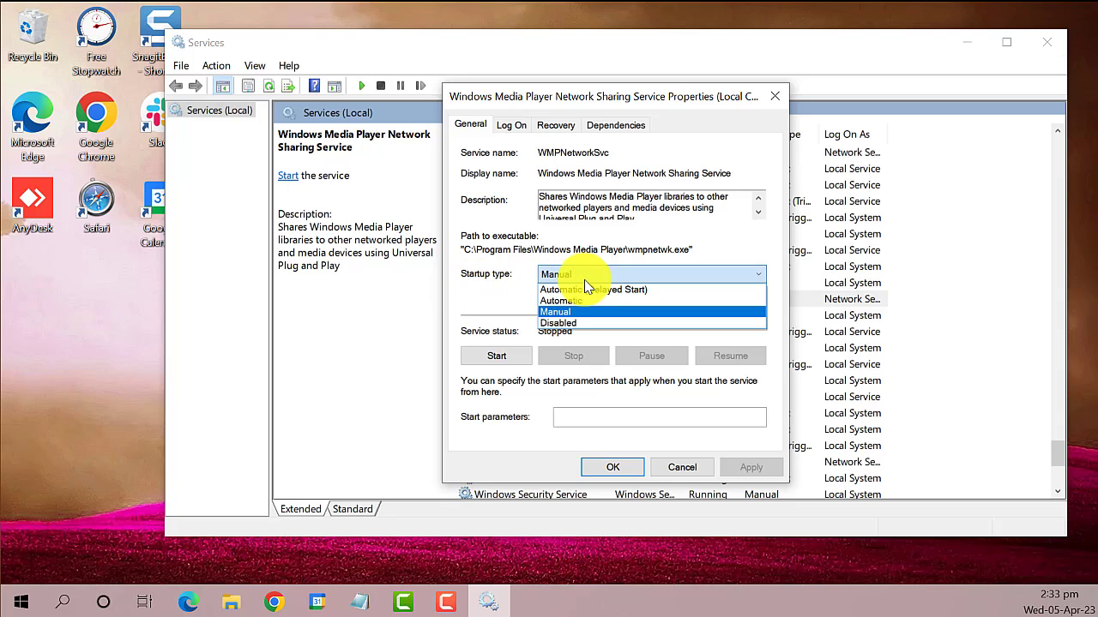
pyautogui.click(566, 323)
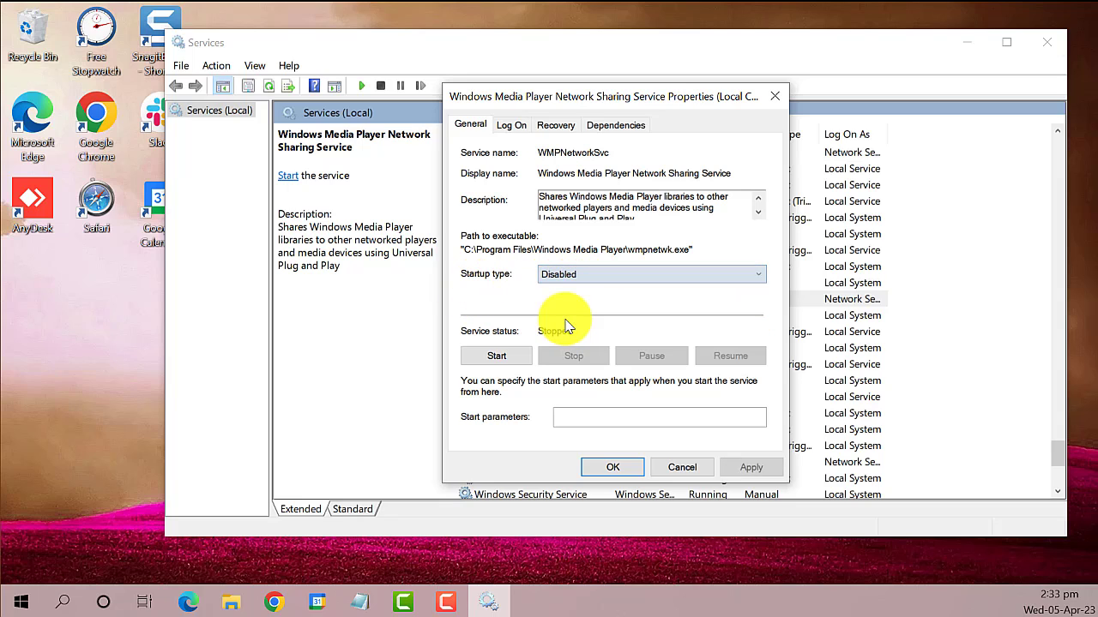
pyautogui.click(525, 360)
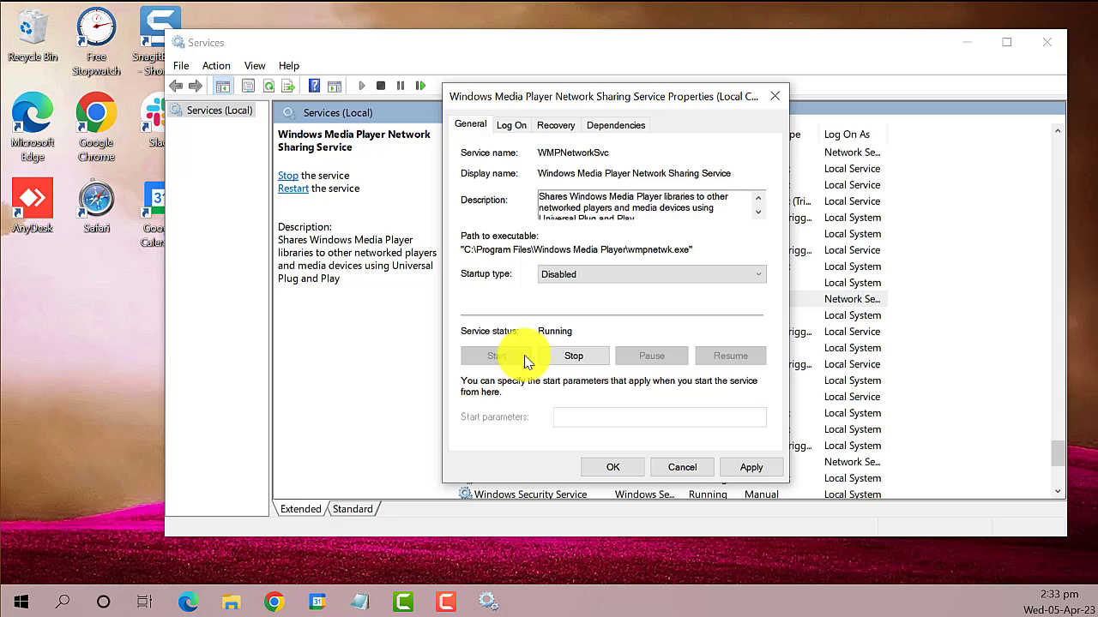
pyautogui.click(766, 468)
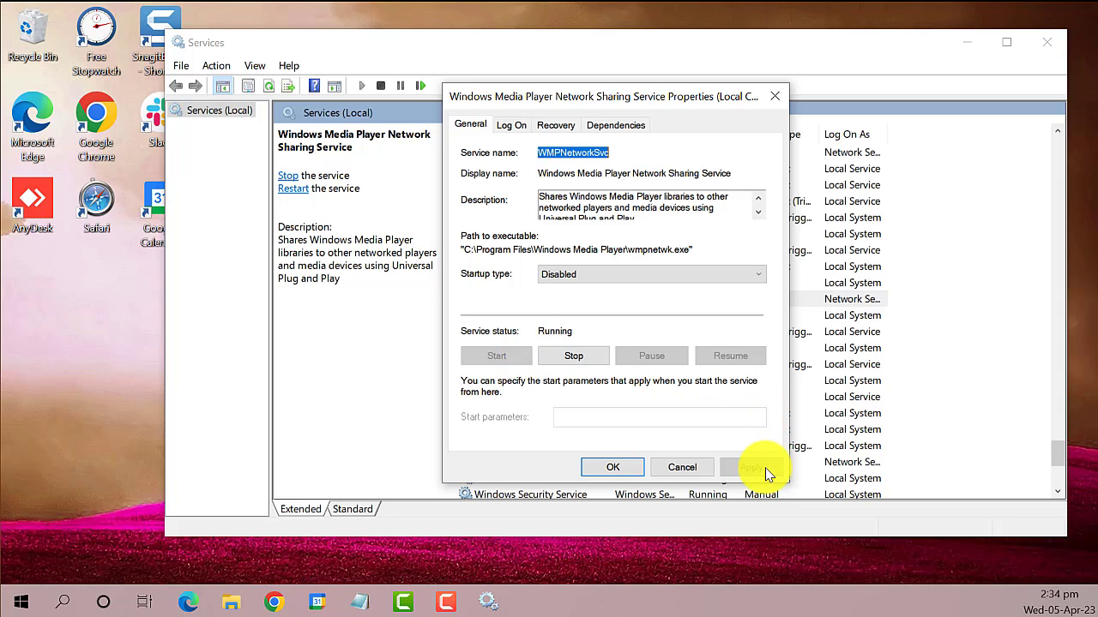
pyautogui.click(626, 467)
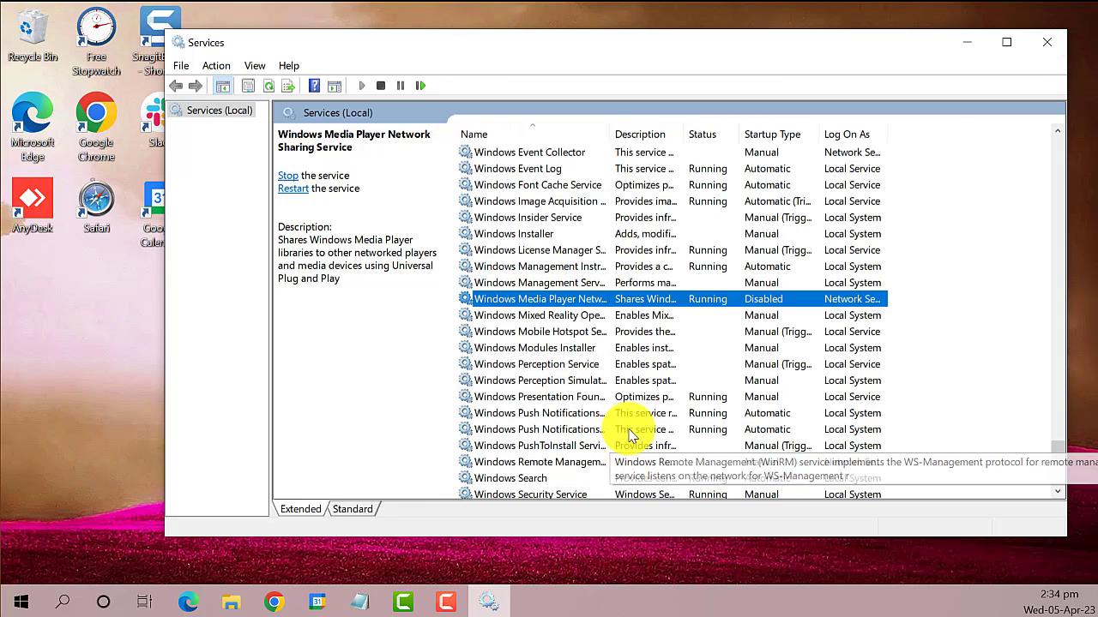
pyautogui.click(1052, 47)
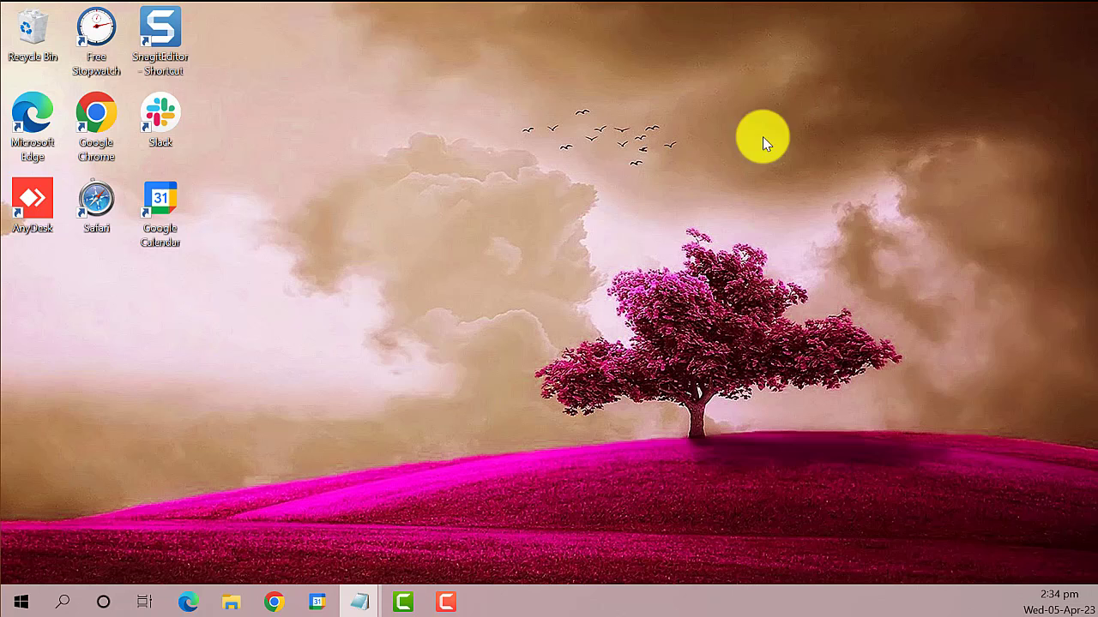
# Search Windows for "control panel", open Control Panel and display its items as Large icons
pyautogui.click(65, 603)
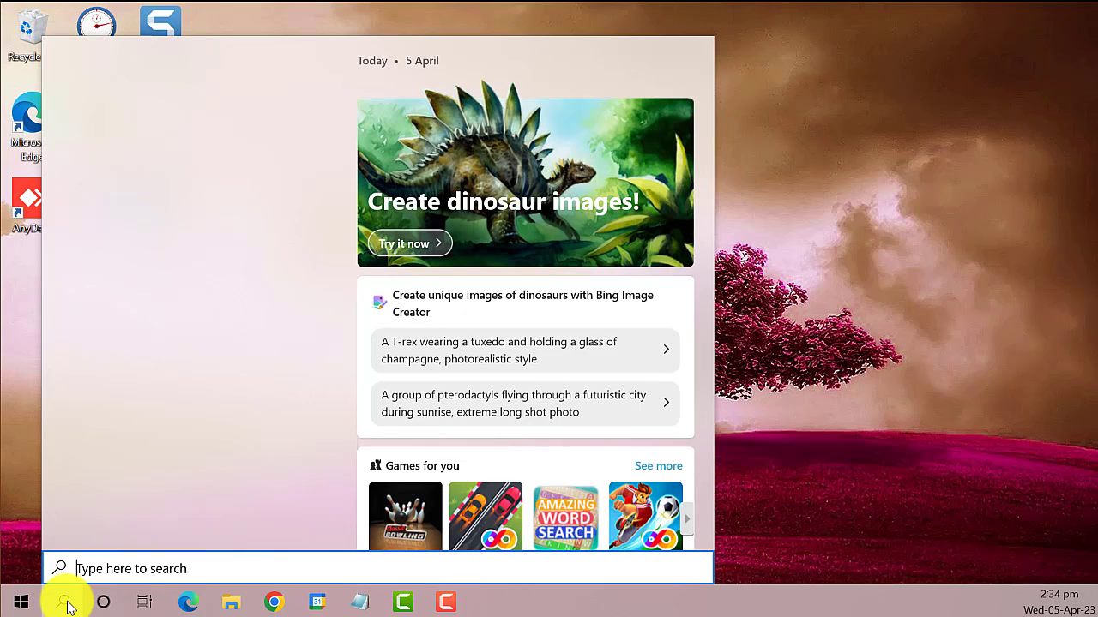
pyautogui.write('d')
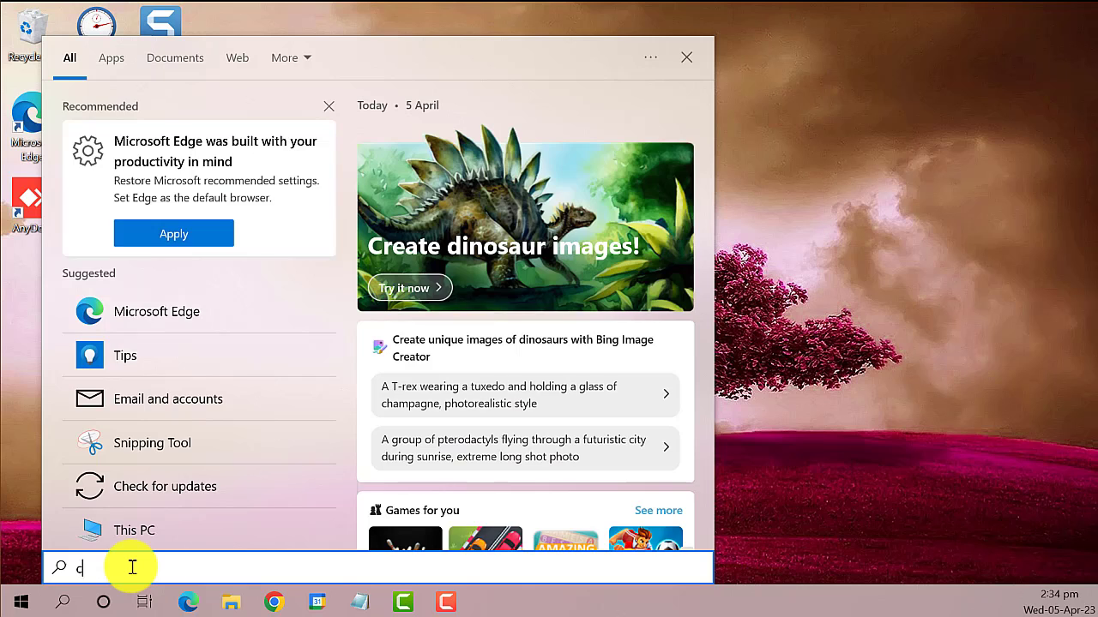
pyautogui.write('ontrol panel')
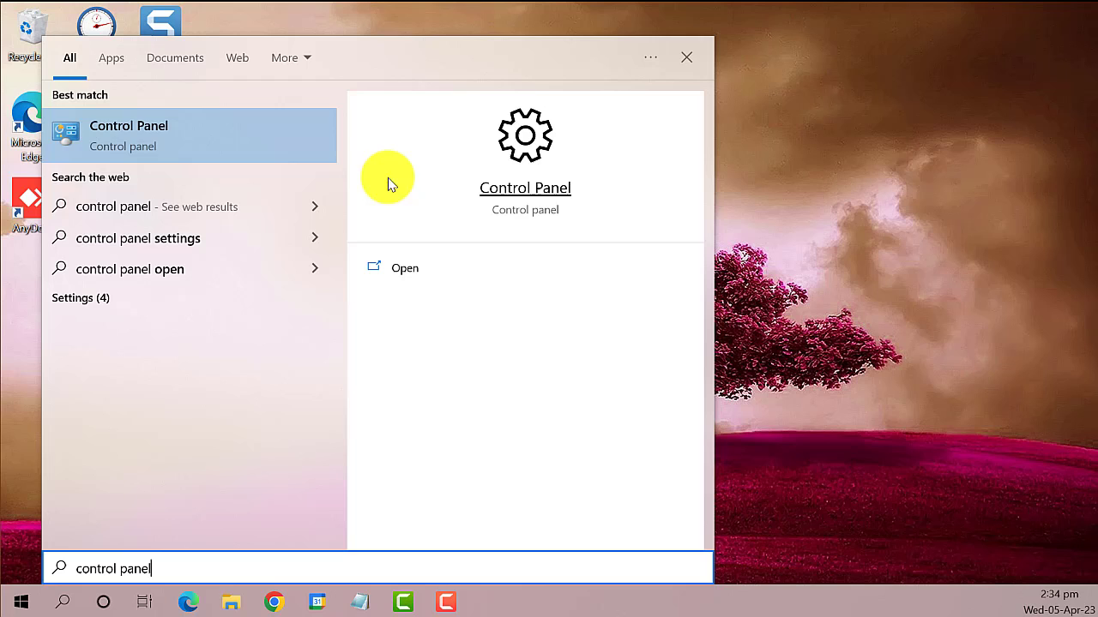
pyautogui.click(159, 123)
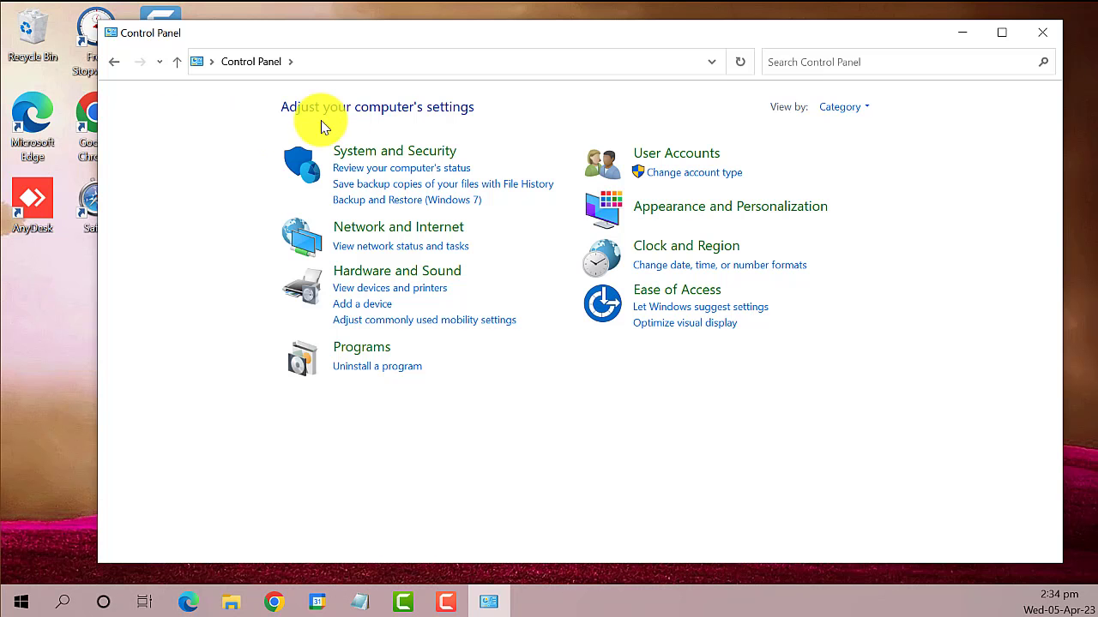
pyautogui.click(864, 110)
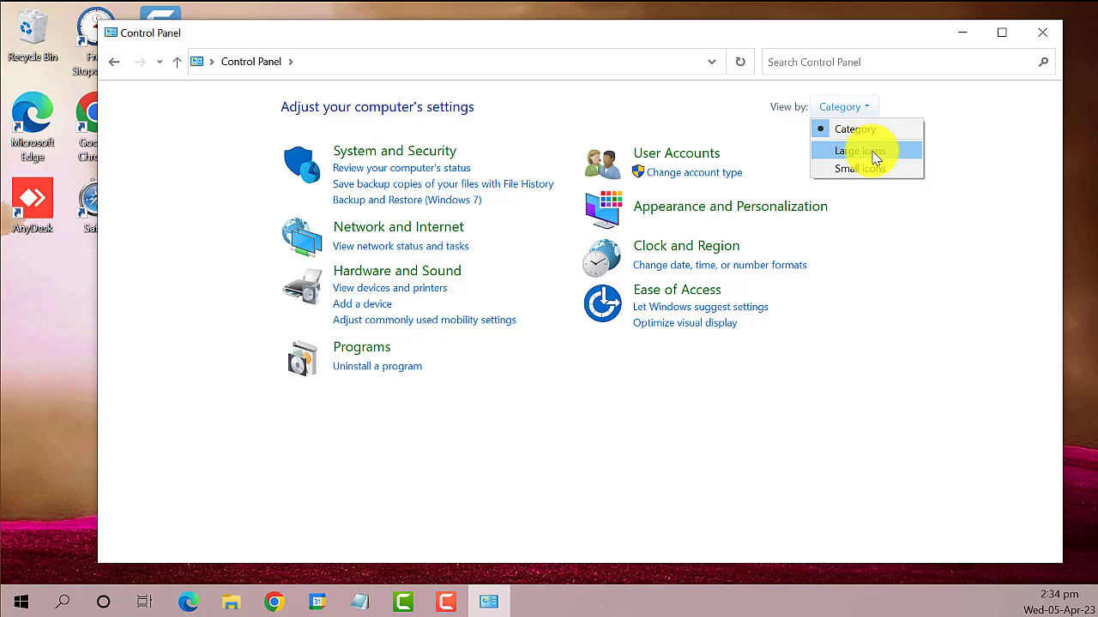
pyautogui.click(875, 154)
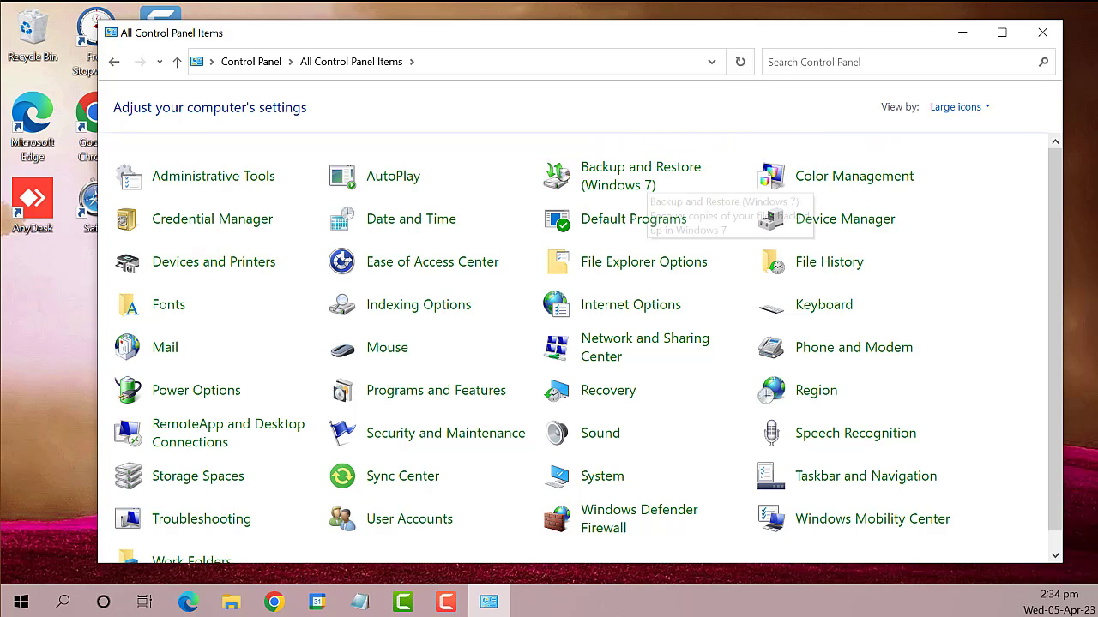
# Open Troubleshooting in Control Panel and show all available troubleshooters
pyautogui.hotkey('alt', 'Tab')
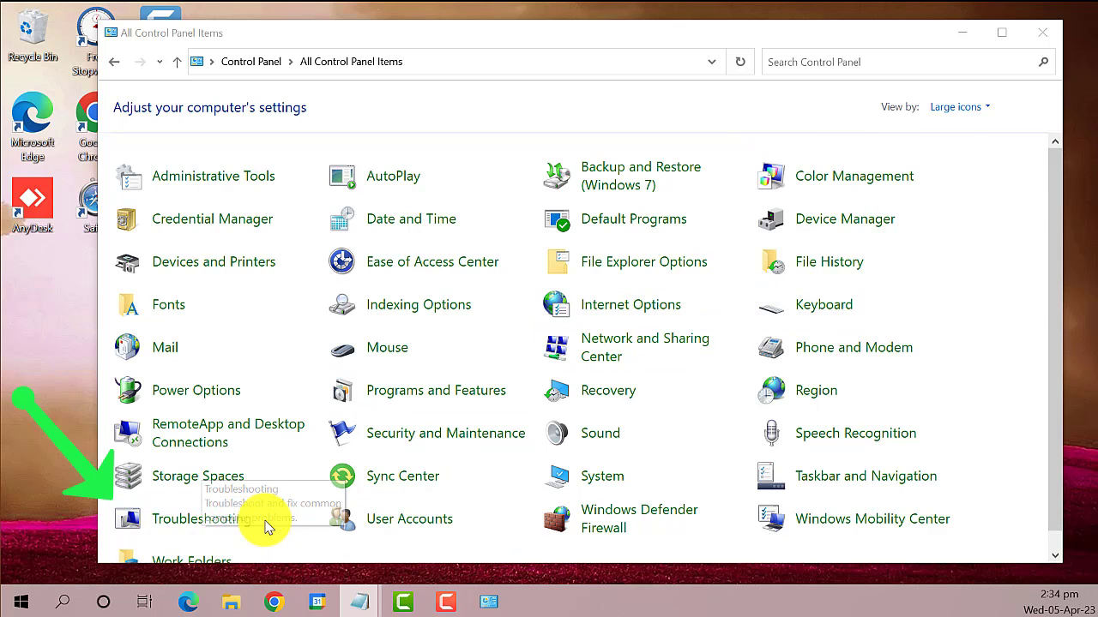
pyautogui.click(227, 523)
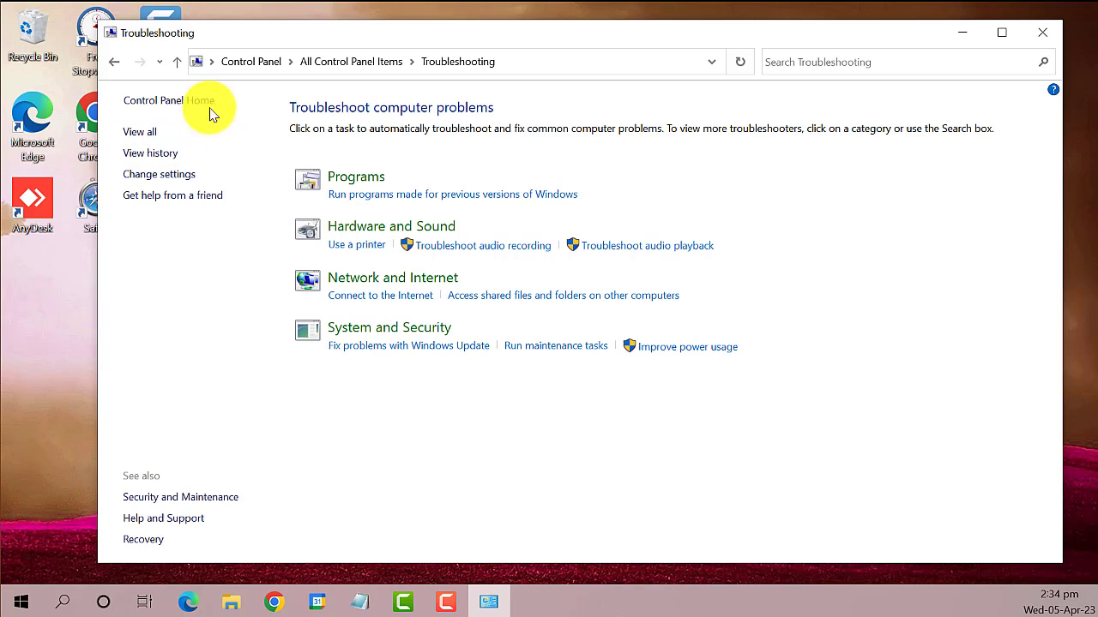
pyautogui.click(140, 133)
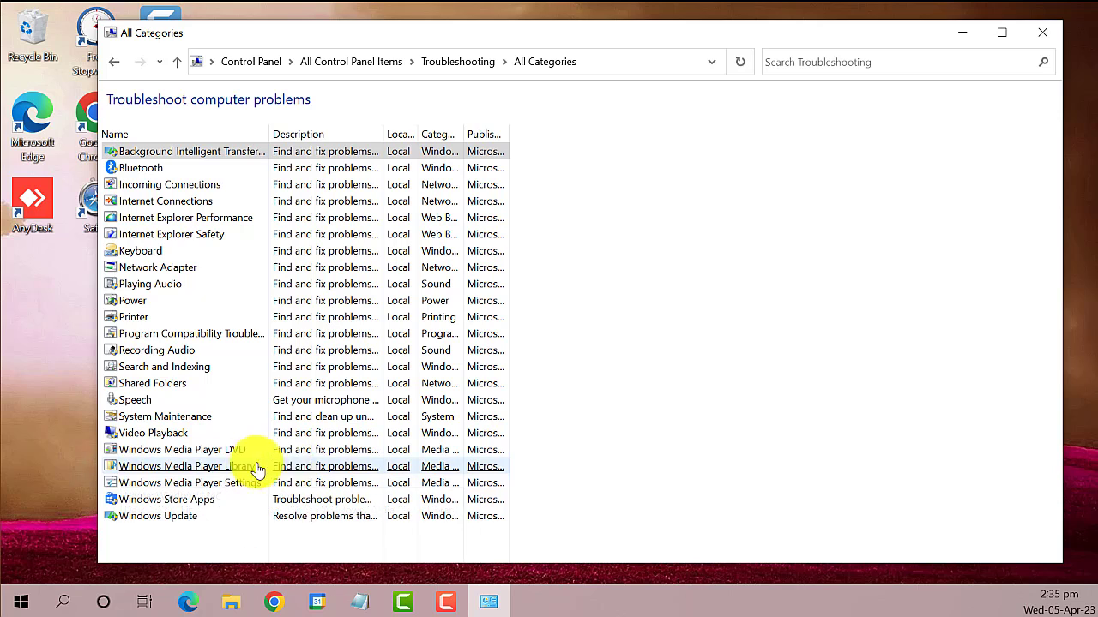
# Run the Windows Media Player Library troubleshooter, apply the Recreate media library fix, and close the troubleshooter and Control Panel
pyautogui.click(183, 468)
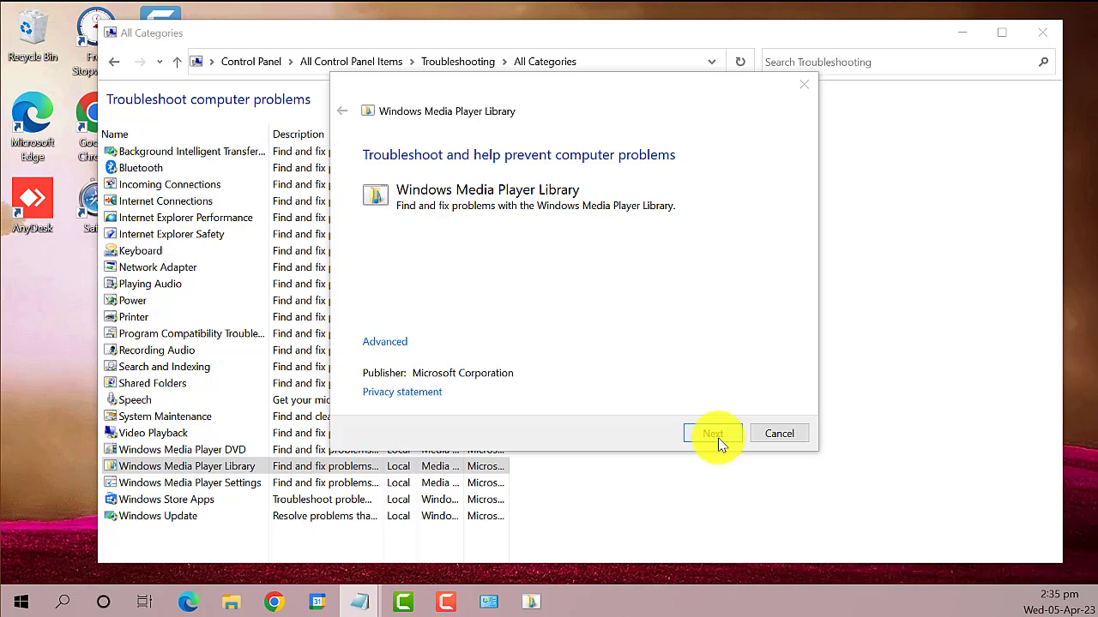
pyautogui.click(716, 439)
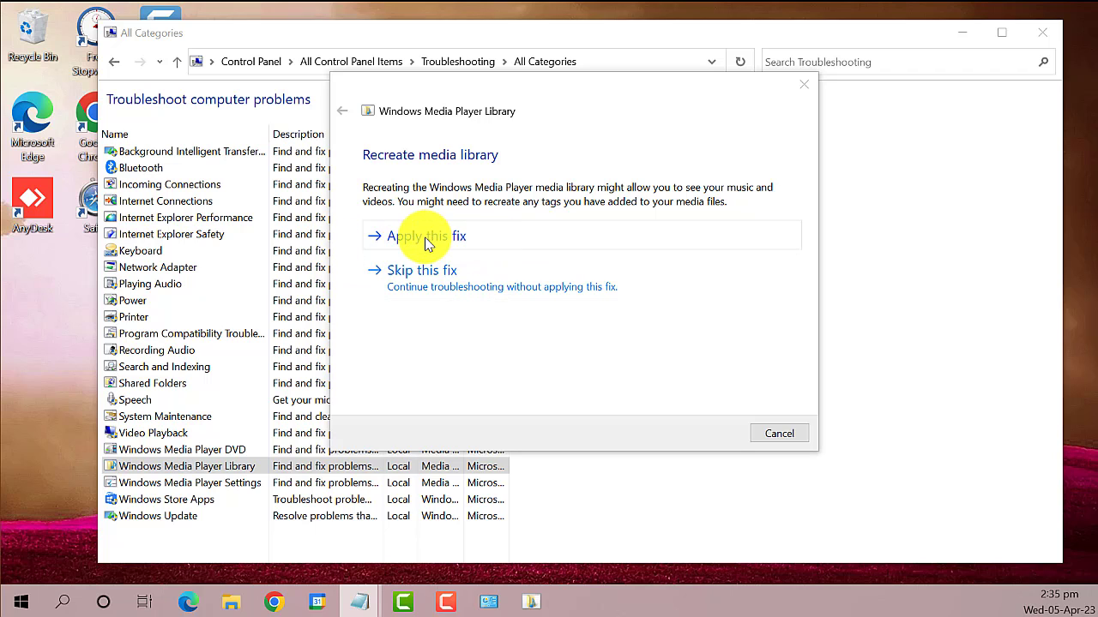
pyautogui.click(427, 243)
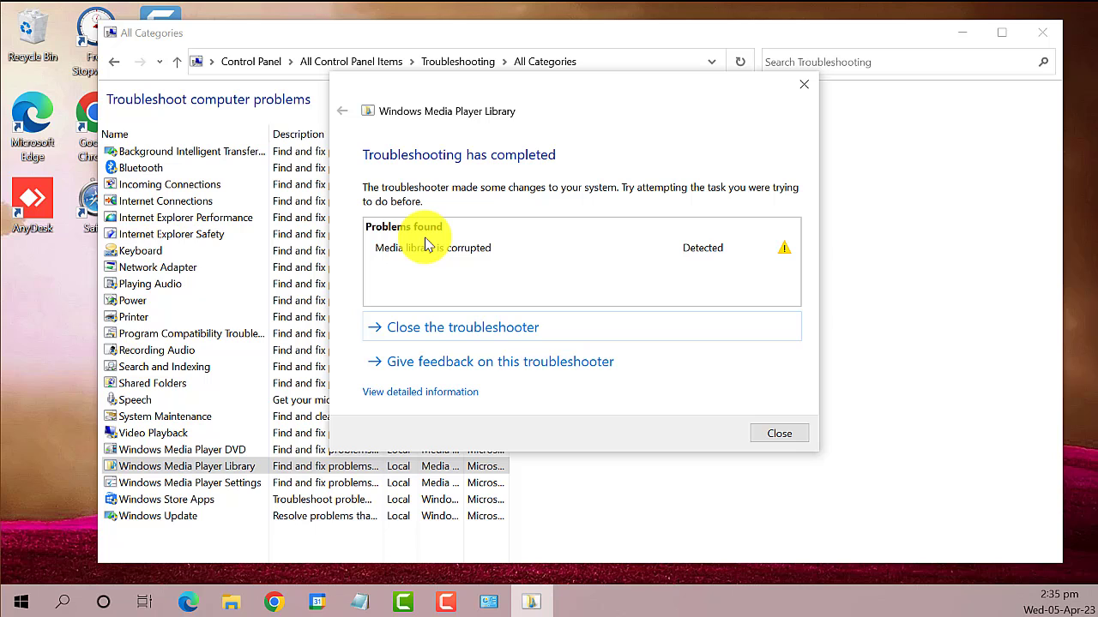
pyautogui.click(794, 439)
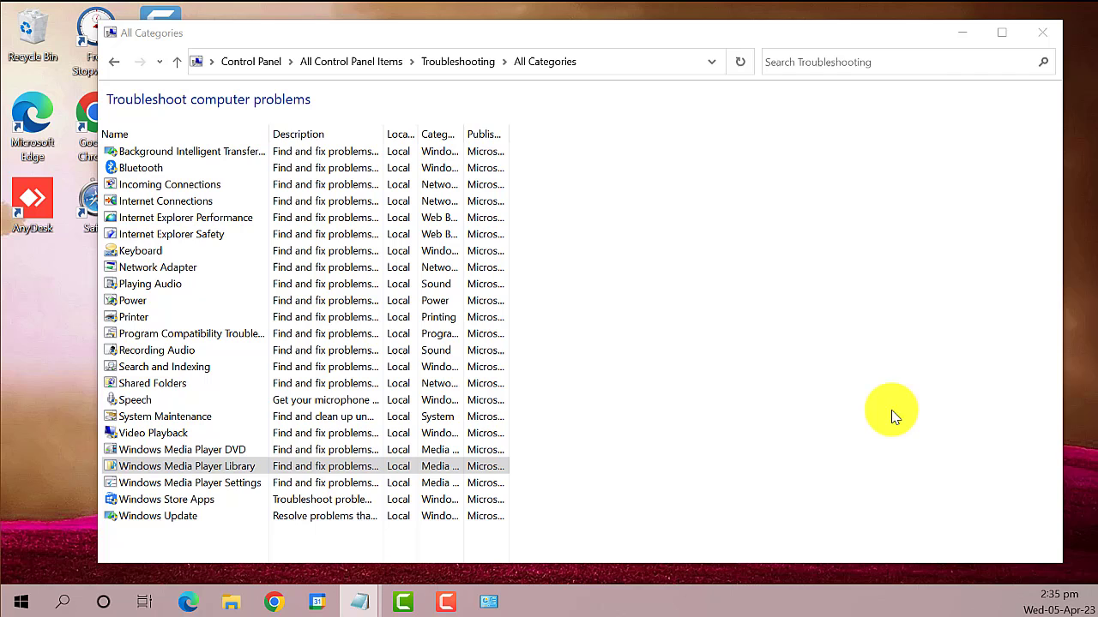
pyautogui.click(1044, 40)
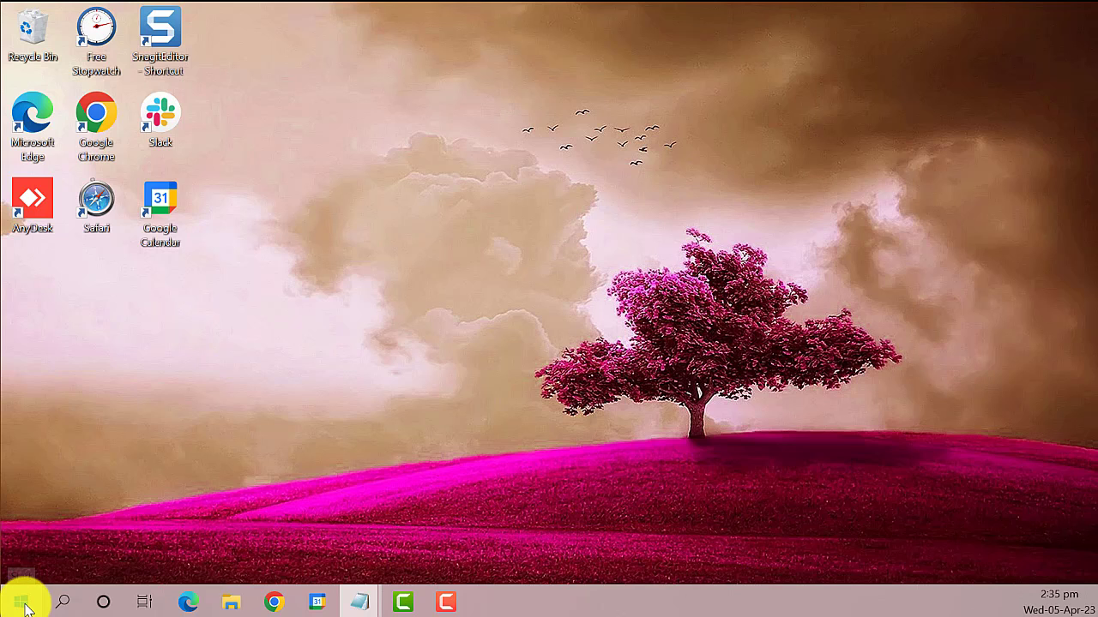
pyautogui.click(21, 603)
pyautogui.click(22, 563)
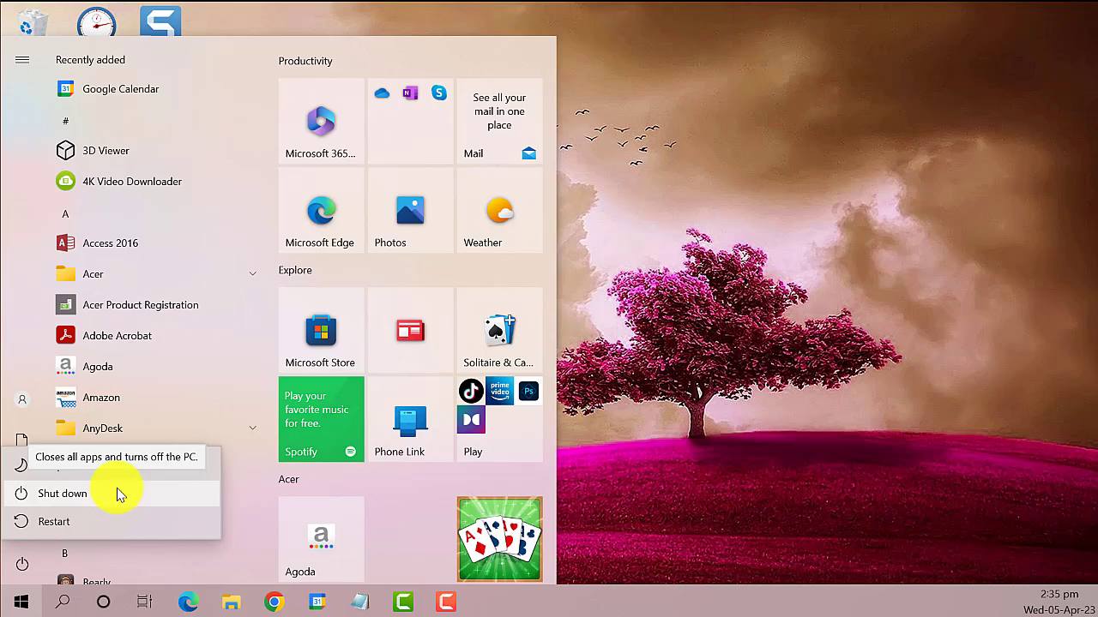
pyautogui.click(767, 397)
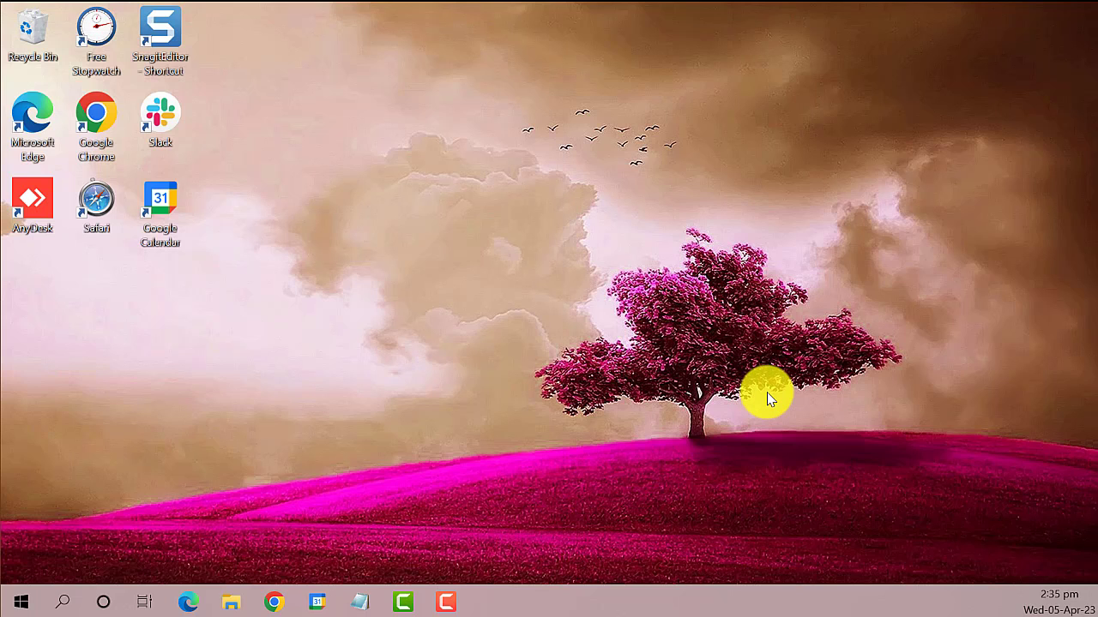